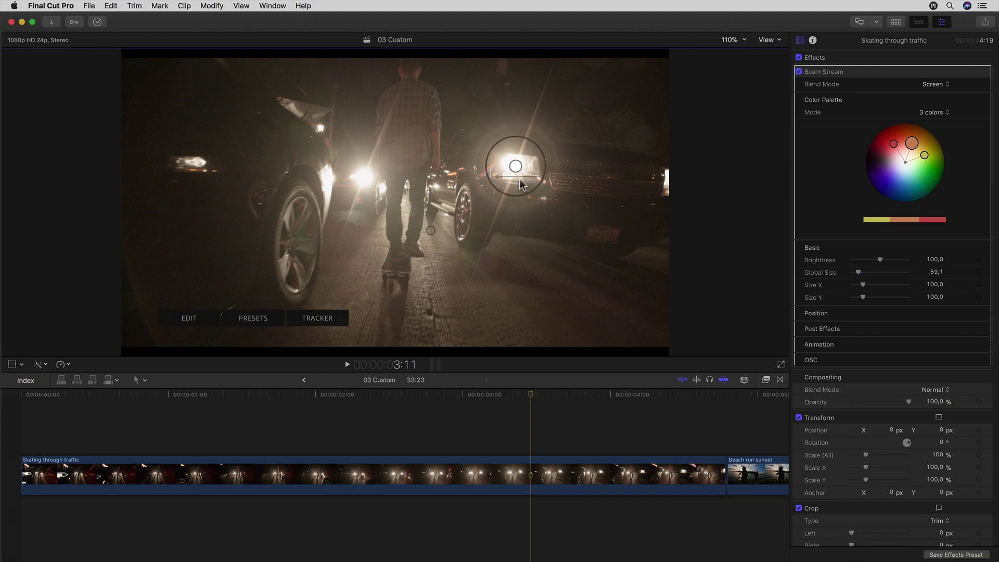
- Move the mFlare light source control onto the right car's headlight in the viewer
{"action": "left_click_drag", "start_coordinate": [515, 168], "coordinate": [517, 167]}
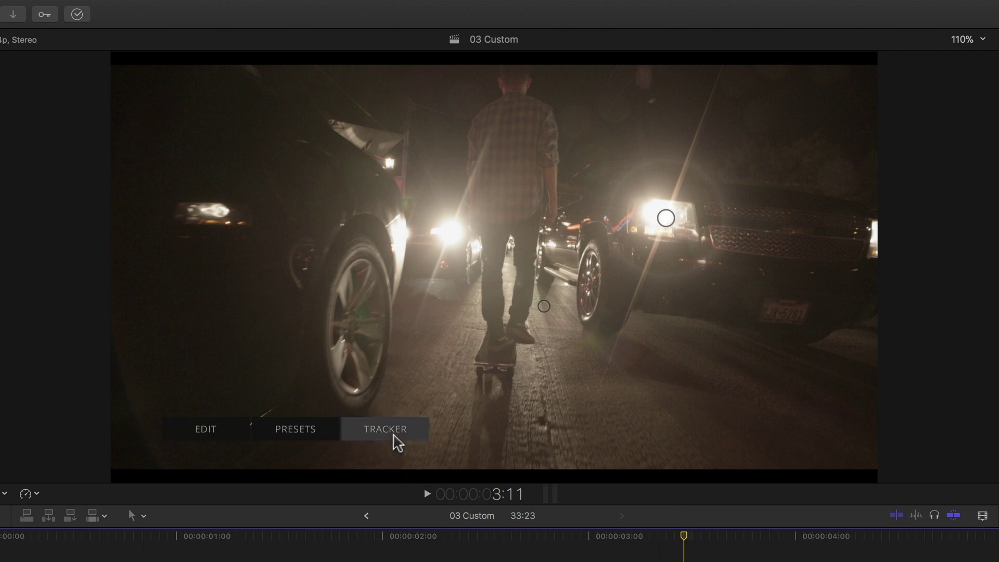
- Show the mFlare TRACKER controls with TRACK, Reverse and CLEAR
{"action": "left_click", "coordinate": [398, 433]}
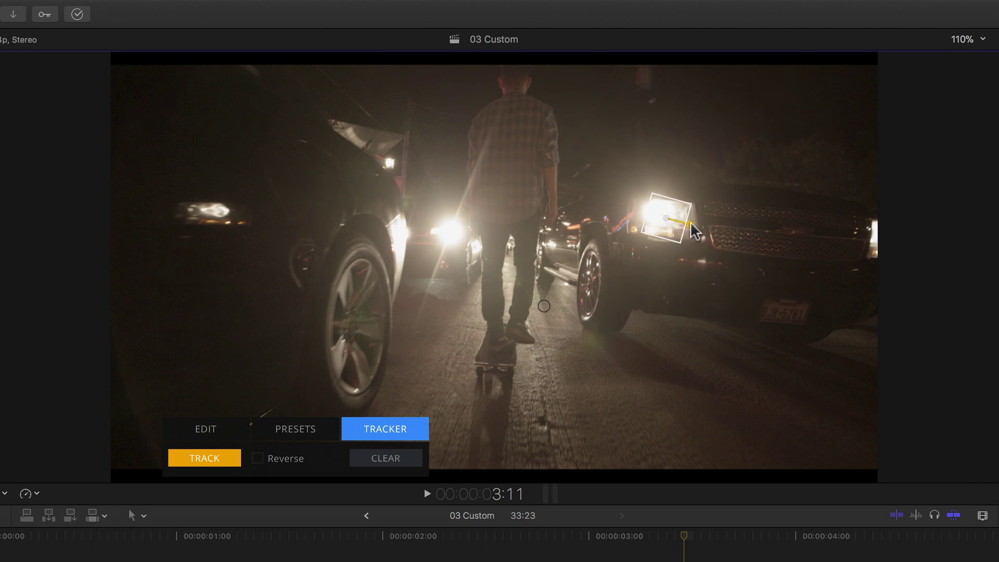
- Rotate, straighten and resize the tracking box to tightly frame the right car's headlight
{"action": "mouse_move", "coordinate": [694, 224]}
{"action": "left_mouse_down"}
{"action": "mouse_move", "coordinate": [702, 215]}
{"action": "mouse_move", "coordinate": [700, 224]}
{"action": "left_mouse_up"}
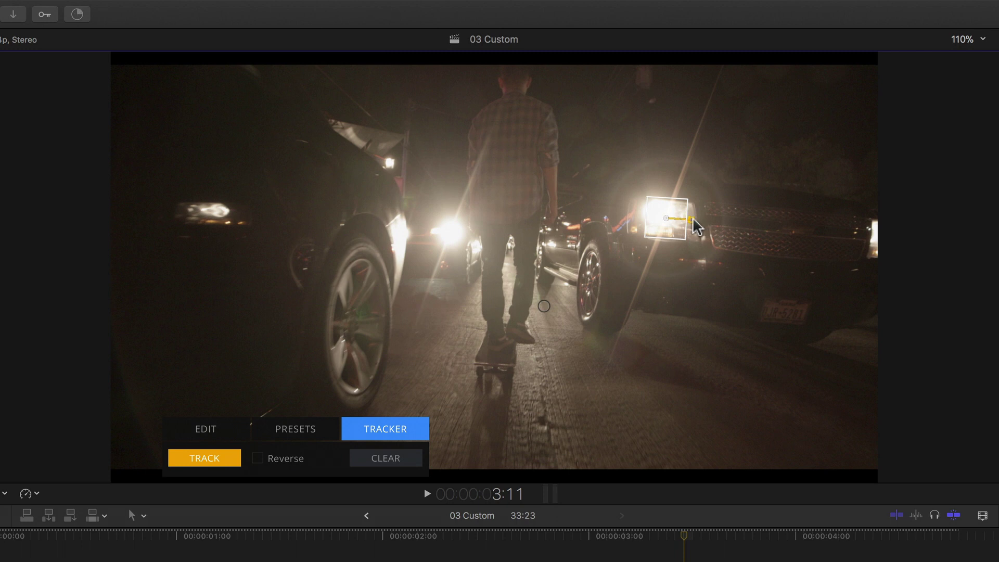
{"action": "mouse_move", "coordinate": [695, 226]}
{"action": "left_mouse_down"}
{"action": "mouse_move", "coordinate": [699, 240]}
{"action": "mouse_move", "coordinate": [705, 226]}
{"action": "left_mouse_up"}
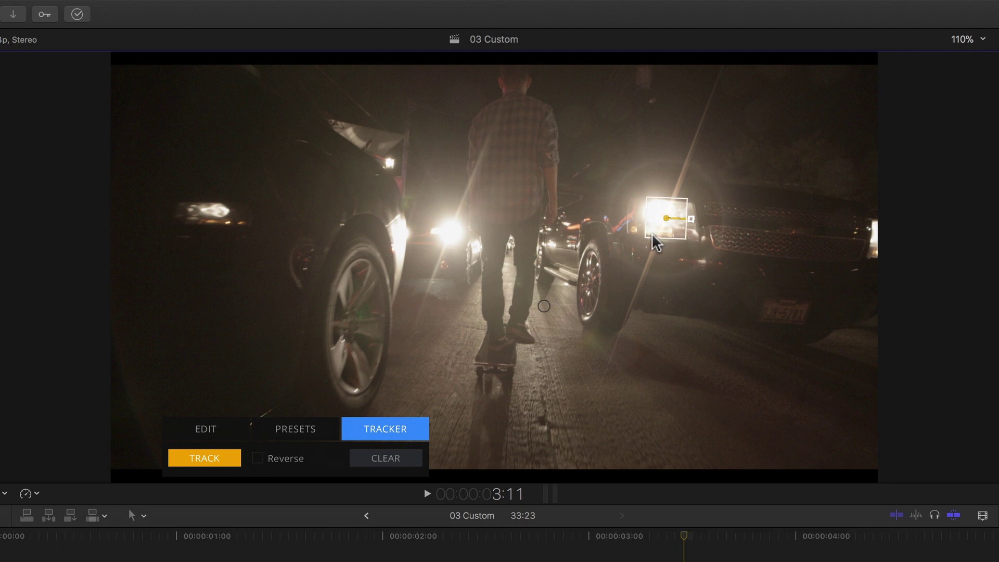
{"action": "left_click", "coordinate": [653, 233]}
{"action": "left_click_drag", "start_coordinate": [647, 224], "coordinate": [633, 226]}
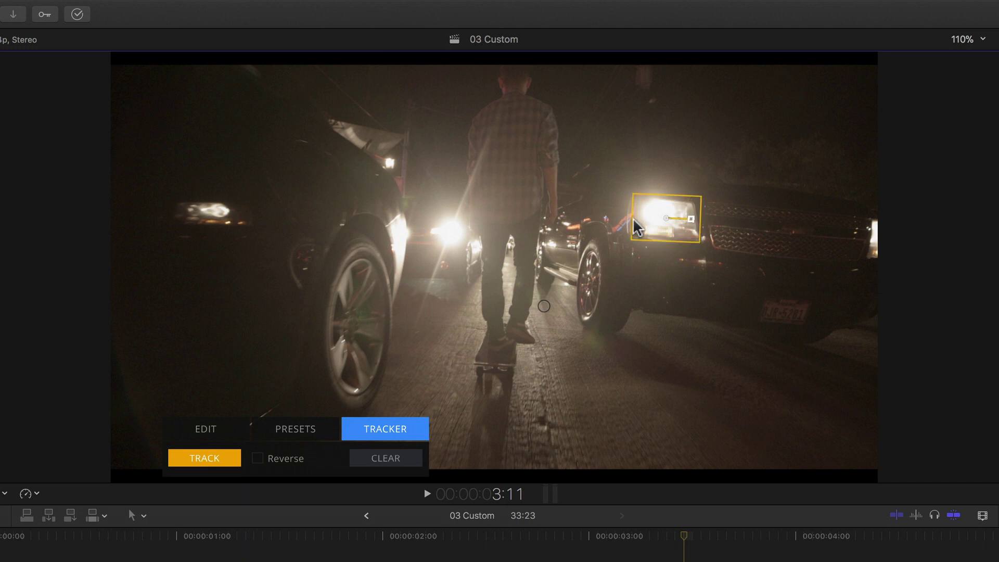
{"action": "left_click_drag", "start_coordinate": [634, 226], "coordinate": [667, 224]}
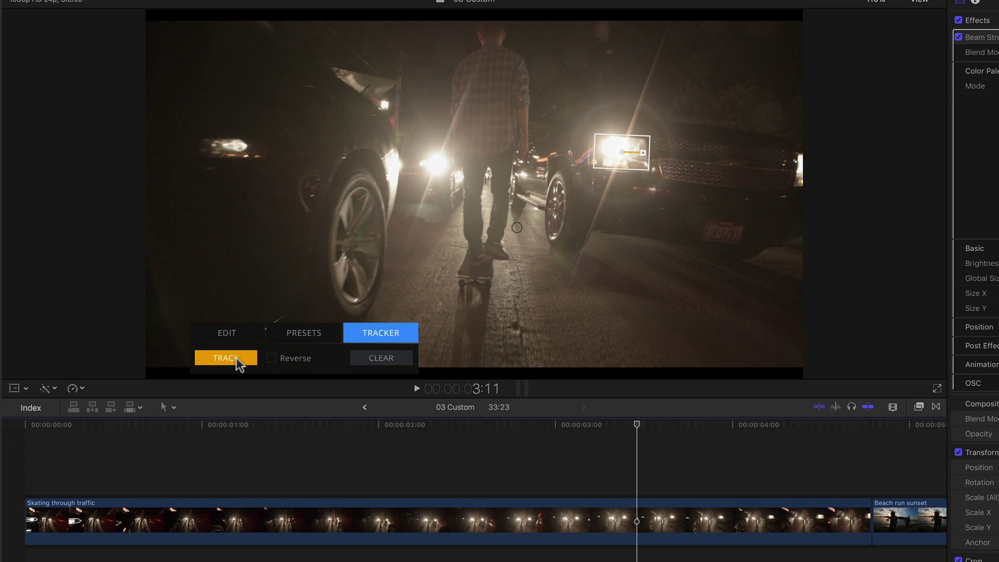
- Run TRACK so the flare follows the right car's headlight through the clip
{"action": "left_click", "coordinate": [226, 358]}
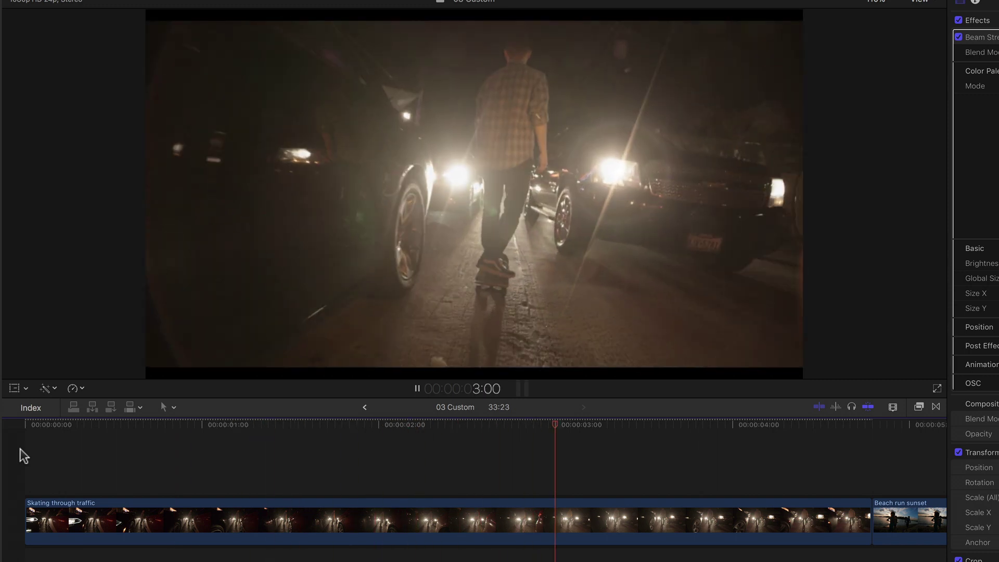
- Stop playback, move the playhead to an earlier frame, and bring up the CLEAR tracking options
{"action": "key", "text": "space"}
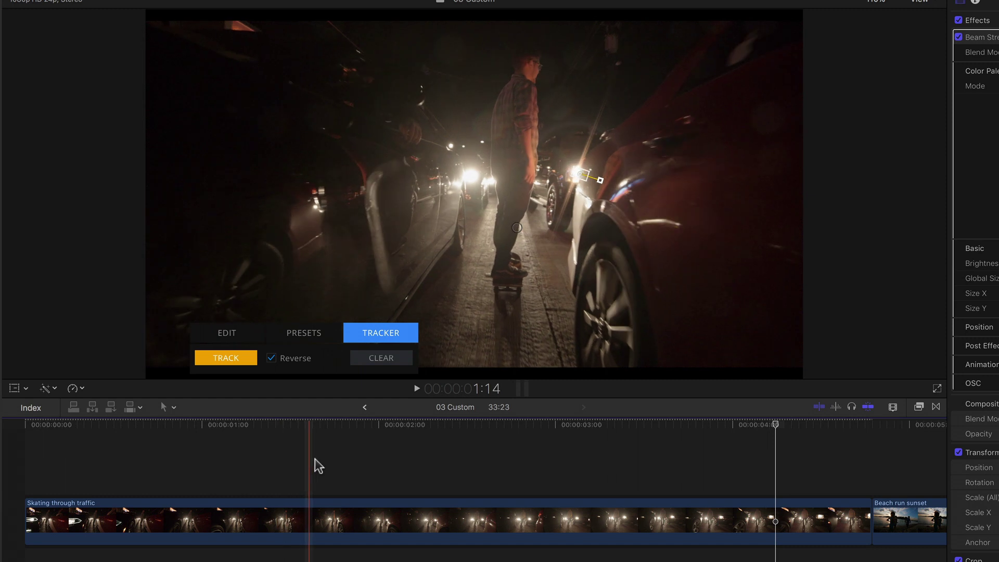
{"action": "left_click", "coordinate": [268, 466]}
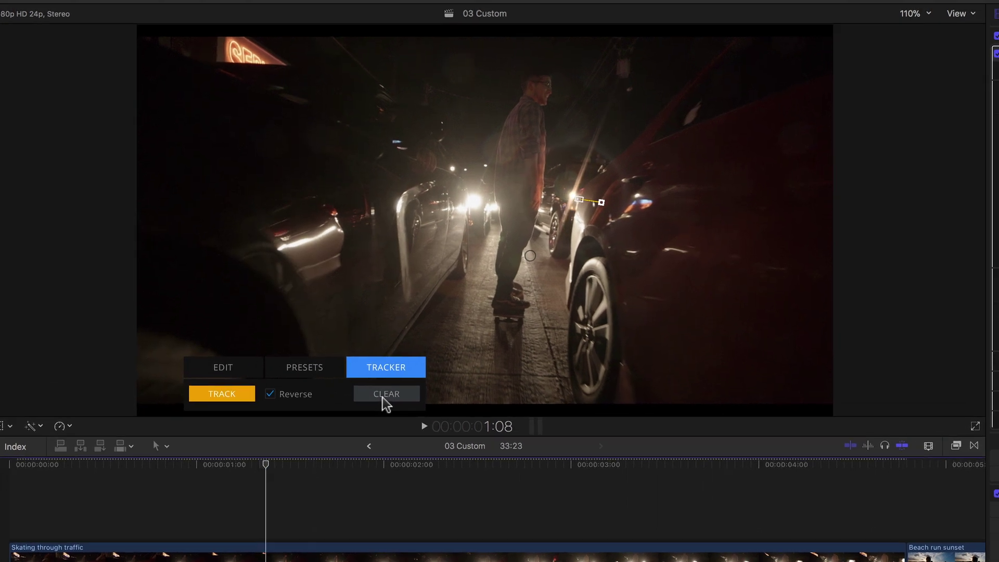
{"action": "left_click", "coordinate": [382, 397]}
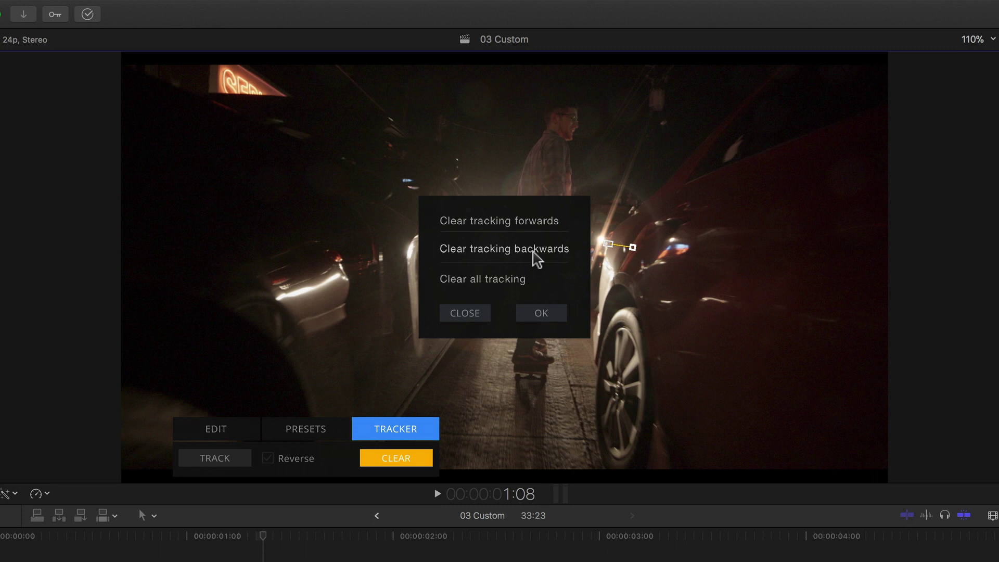
- Choose Clear tracking backwards and confirm with OK
{"action": "left_click", "coordinate": [536, 249]}
{"action": "left_click", "coordinate": [541, 312]}
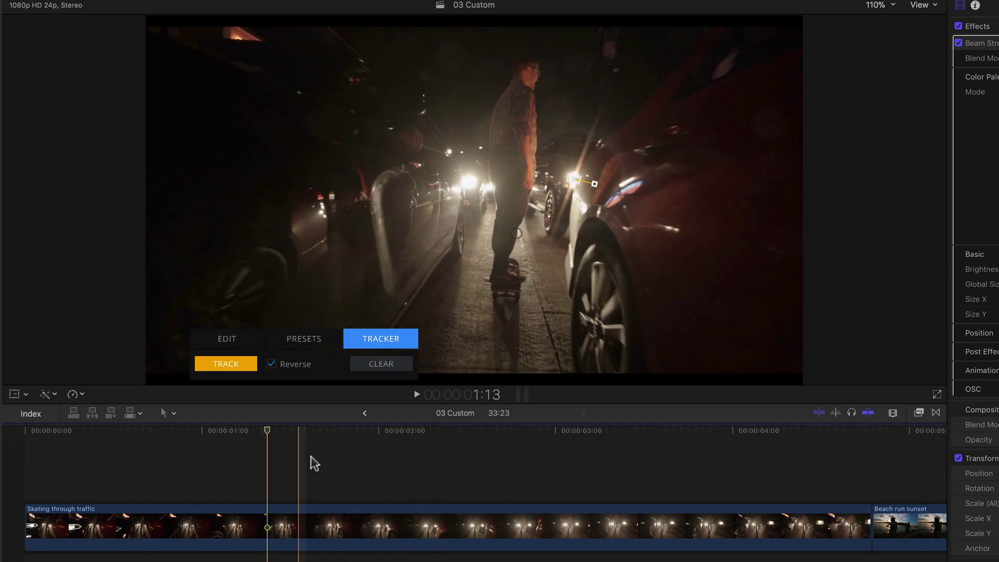
- Move the playhead to 00:00:02:00 in the timeline
{"action": "left_click", "coordinate": [378, 452]}
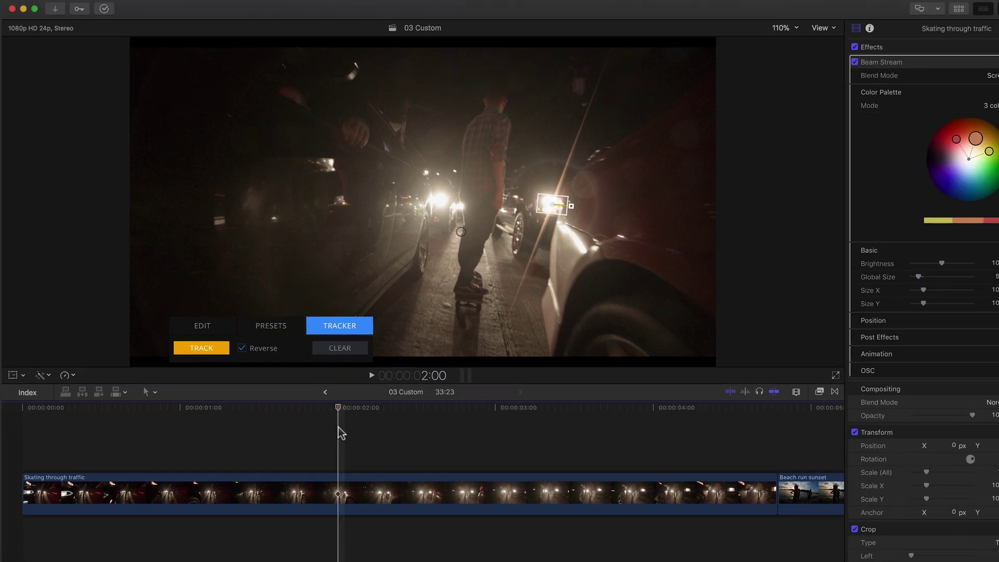
{"action": "mouse_move", "coordinate": [893, 343]}
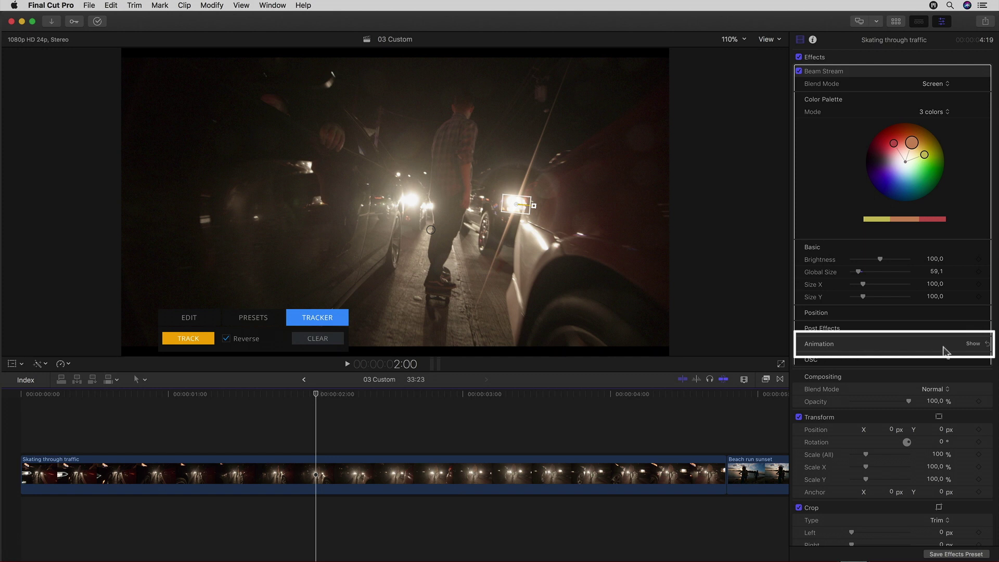
- Expand Animation and Track Brightness, then switch Track Brightness on
{"action": "left_click", "coordinate": [973, 343]}
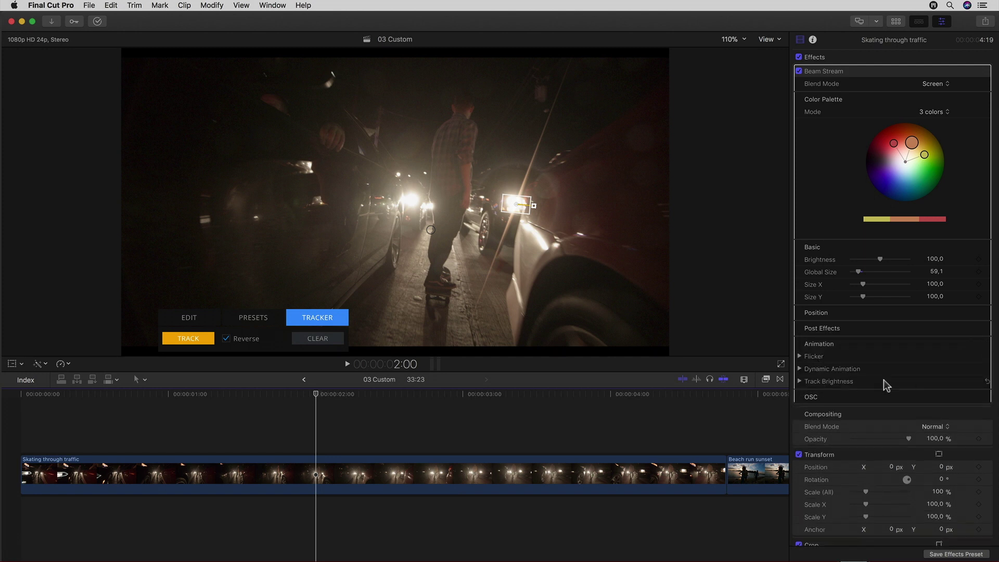
{"action": "left_click", "coordinate": [799, 380]}
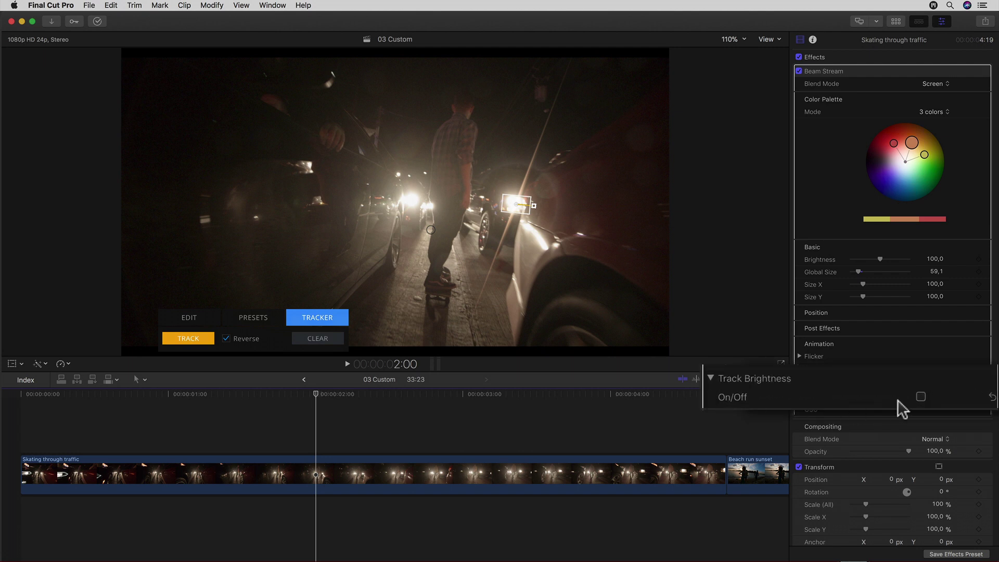
{"action": "left_click", "coordinate": [939, 394]}
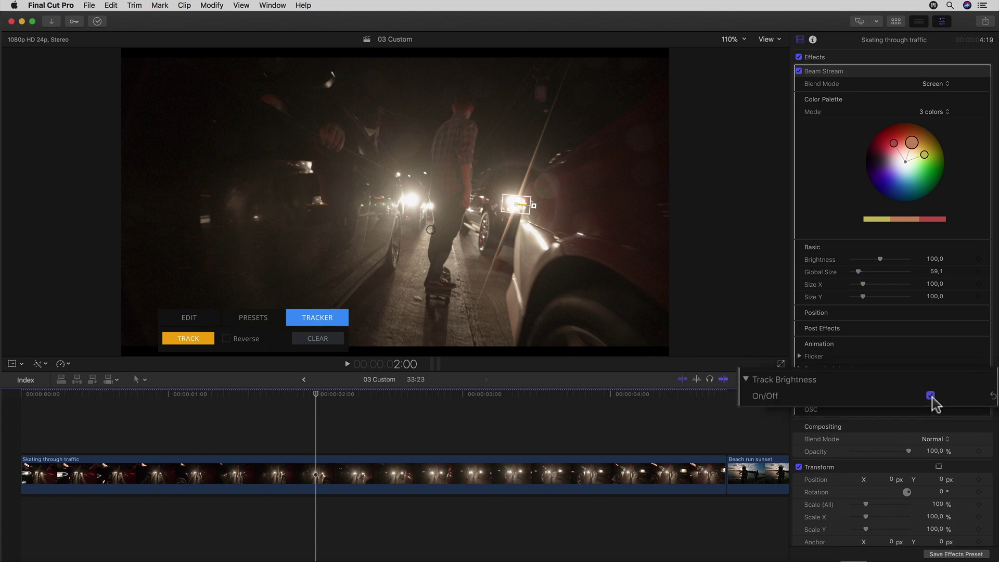
{"action": "scroll", "coordinate": [942, 400], "scroll_direction": "down", "scroll_amount": 2}
{"action": "scroll", "coordinate": [942, 400], "scroll_direction": "down", "scroll_amount": 3}
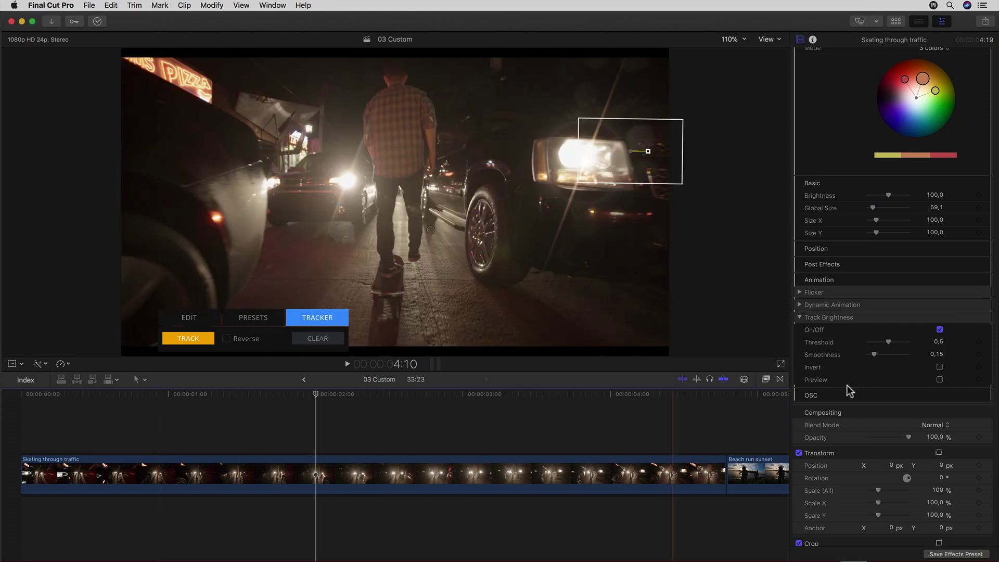
{"action": "mouse_move", "coordinate": [927, 440]}
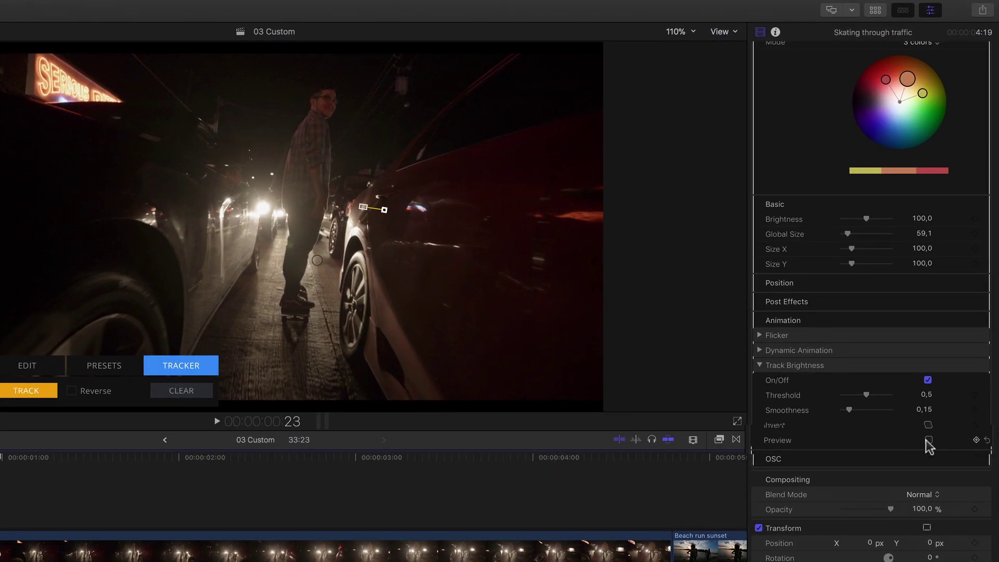
- Preview the brightness matte for threshold 0.62 and smoothness 0.52, then turn Preview off
{"action": "left_click", "coordinate": [927, 437]}
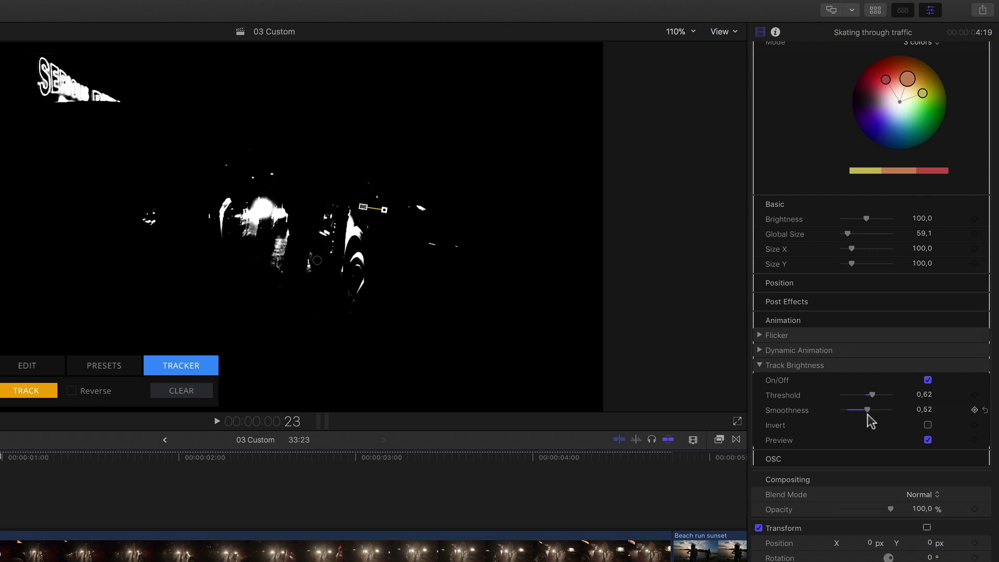
{"action": "left_click", "coordinate": [928, 441]}
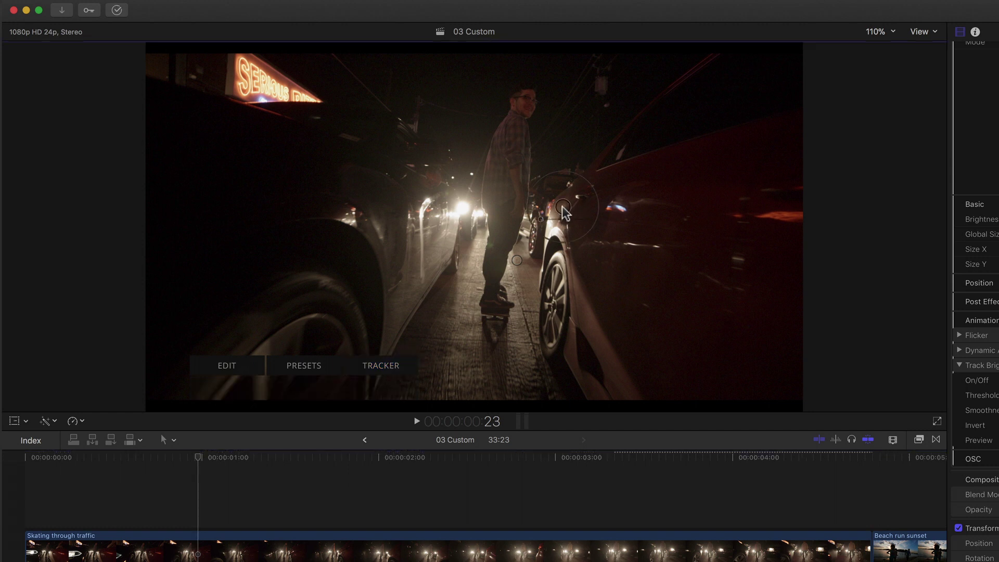
- Drag the flare over the distant street lights, then back onto the right car
{"action": "left_click_drag", "start_coordinate": [563, 213], "coordinate": [450, 190]}
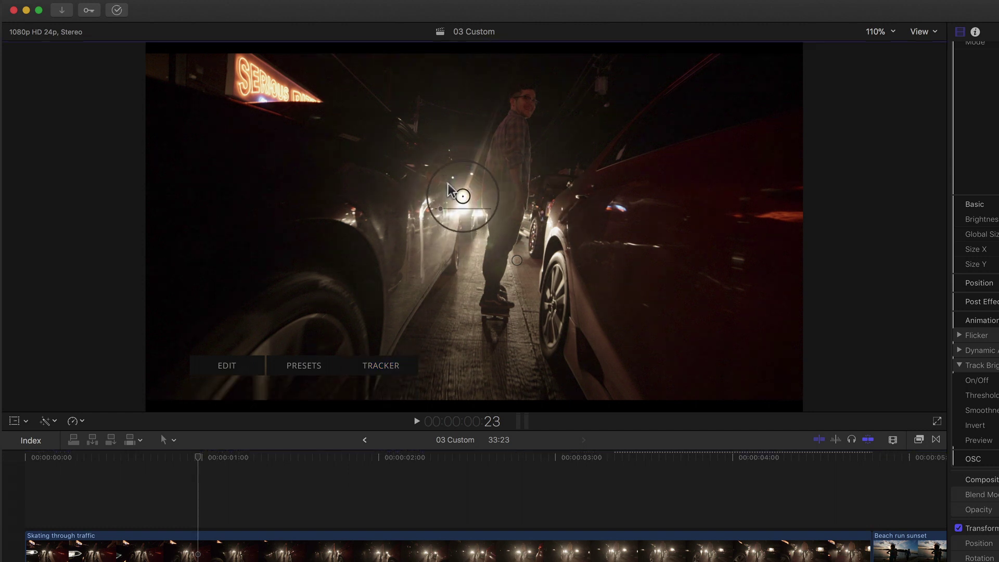
{"action": "mouse_move", "coordinate": [450, 189]}
{"action": "left_mouse_down"}
{"action": "mouse_move", "coordinate": [351, 219]}
{"action": "mouse_move", "coordinate": [547, 211]}
{"action": "left_mouse_up"}
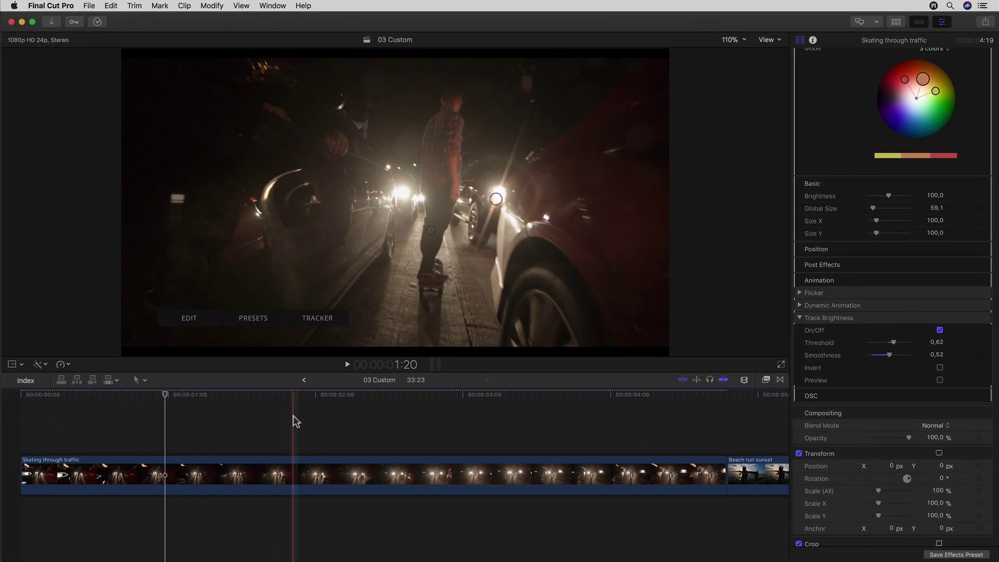
- At the 1:20 frame, nudge the flare slightly up and left onto the right car's headlight
{"action": "left_click", "coordinate": [292, 415]}
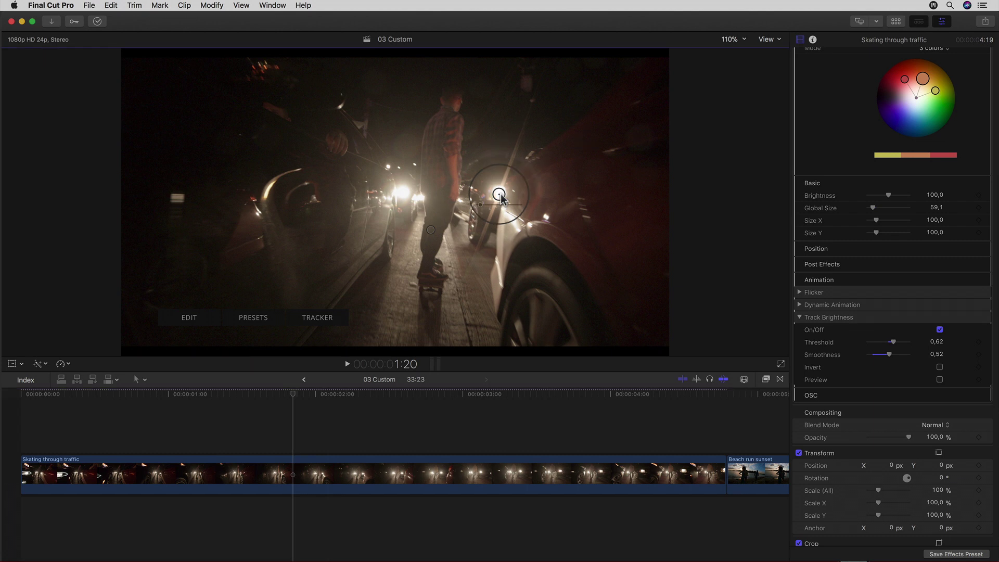
{"action": "left_click_drag", "start_coordinate": [501, 195], "coordinate": [499, 193]}
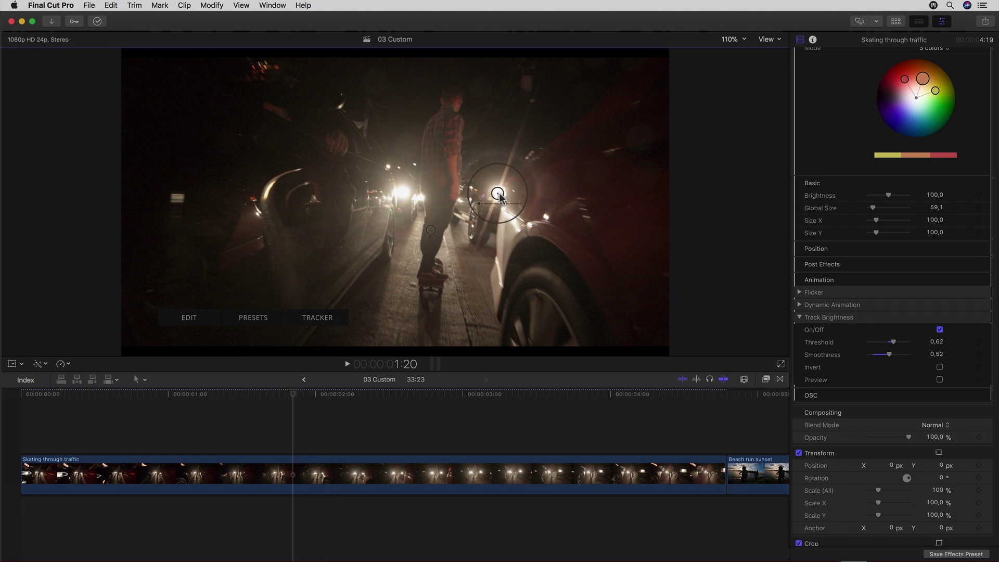